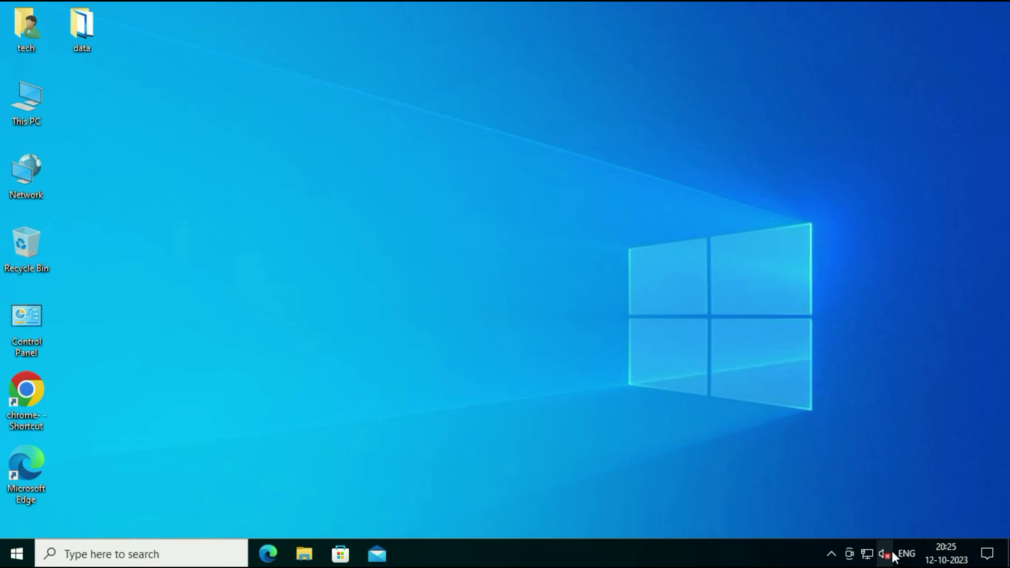
- Bring up the sound options for the muted speaker icon in the system tray
{"action": "mouse_move", "coordinate": [888, 556]}
- Run the Playing Audio troubleshooter to fix the disabled audio device, then close it
{"action": "right_click", "coordinate": [888, 554]}
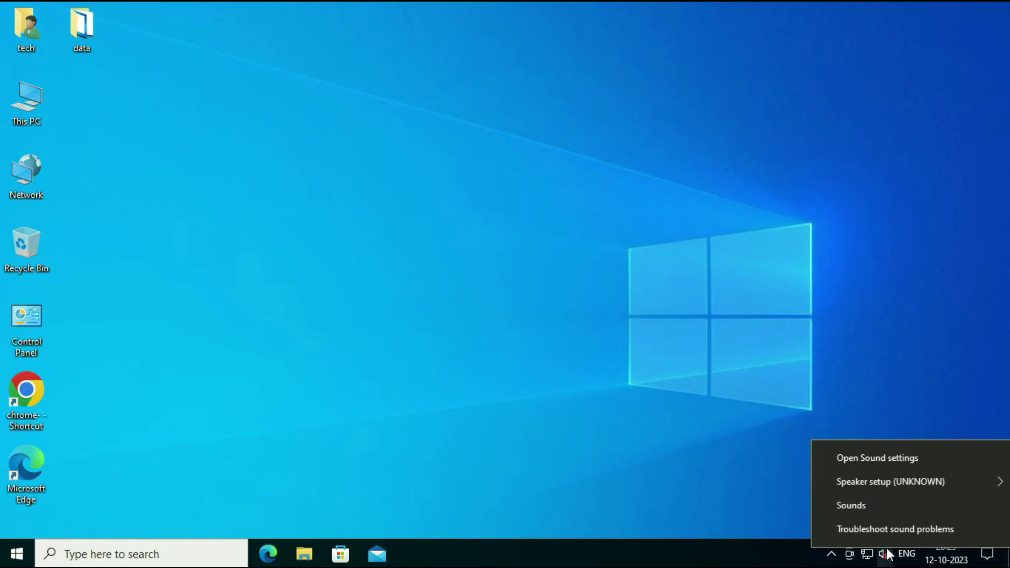
{"action": "left_click", "coordinate": [904, 532]}
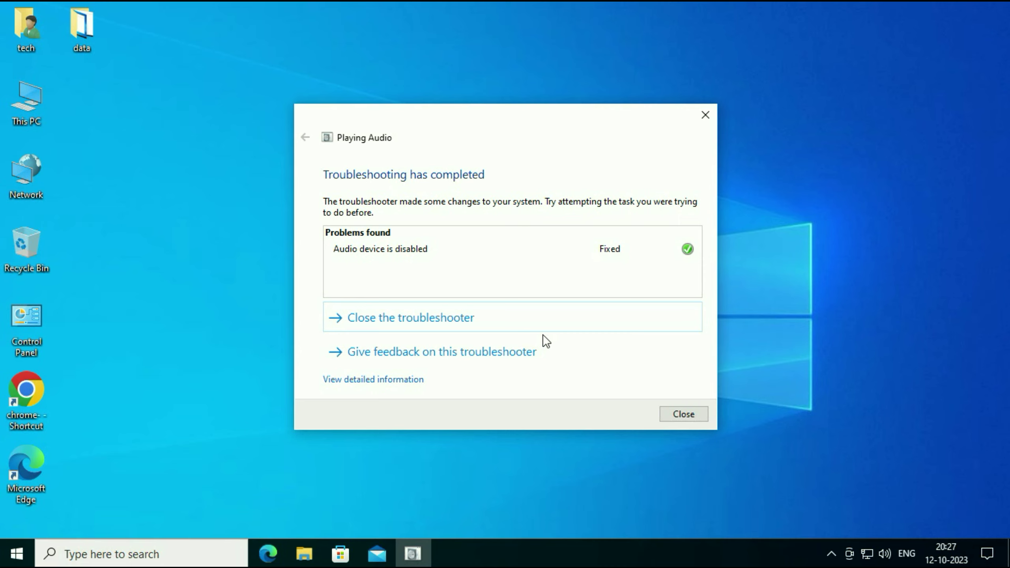
{"action": "left_click", "coordinate": [702, 415]}
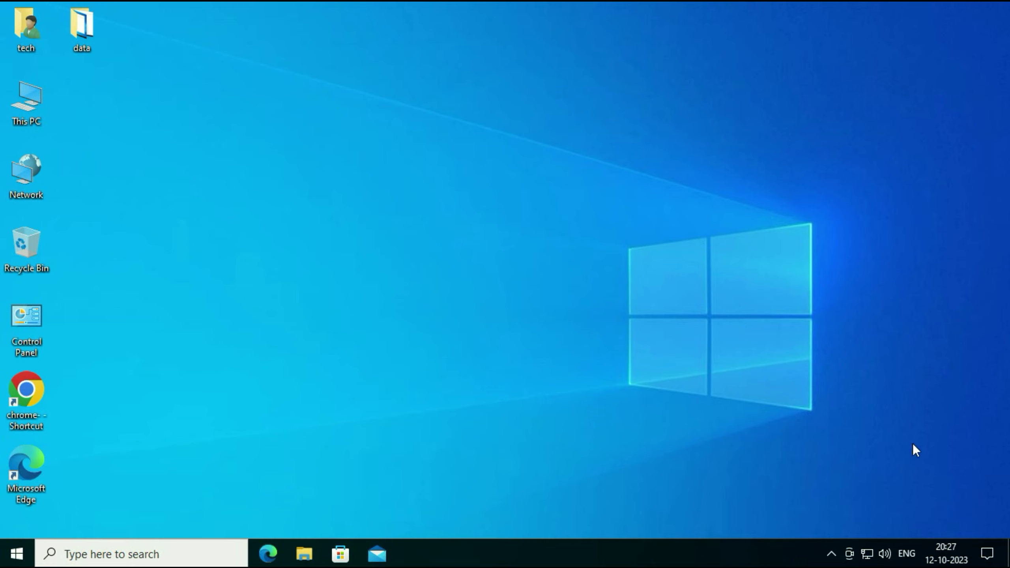
- Reset App volume and device preferences to Microsoft recommended defaults, then close Settings
{"action": "right_click", "coordinate": [885, 555]}
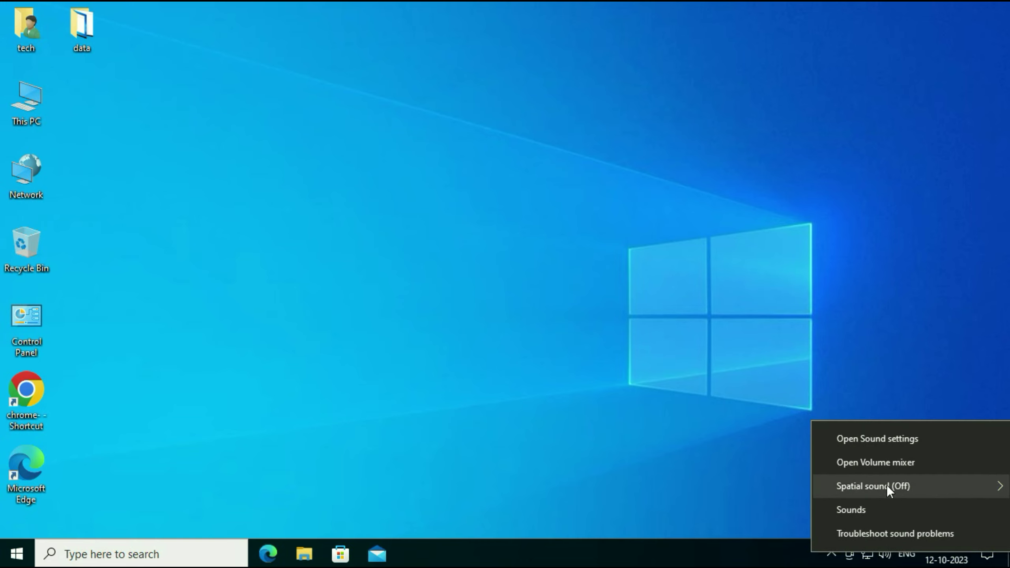
{"action": "left_click", "coordinate": [866, 443]}
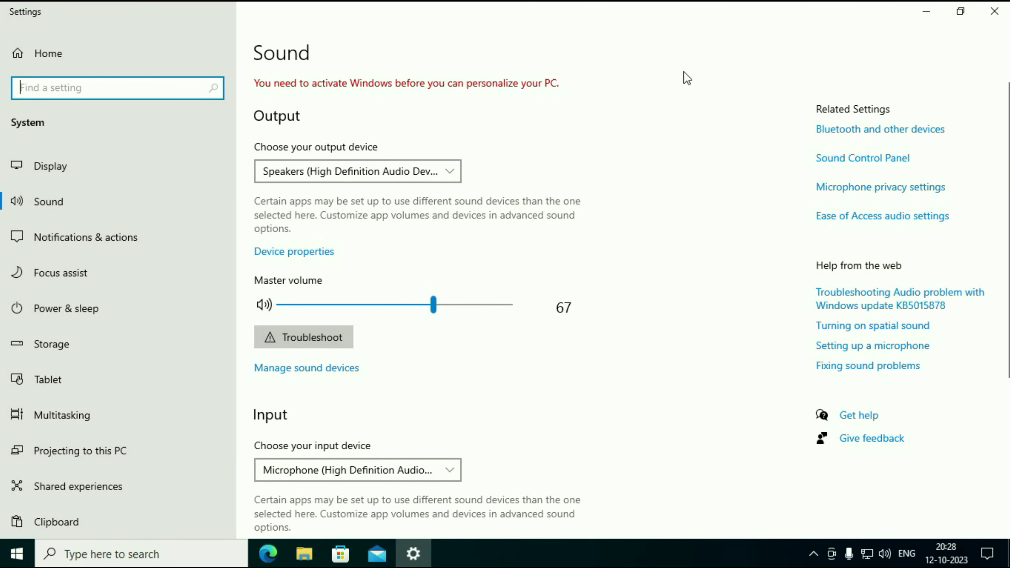
{"action": "scroll", "coordinate": [682, 97], "scroll_direction": "down", "scroll_amount": 5}
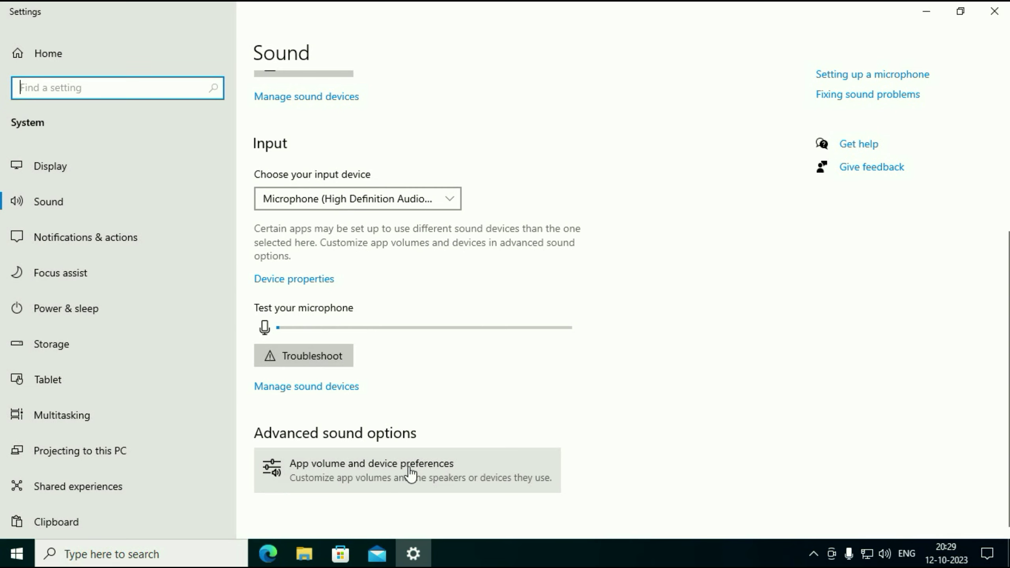
{"action": "left_click", "coordinate": [450, 474]}
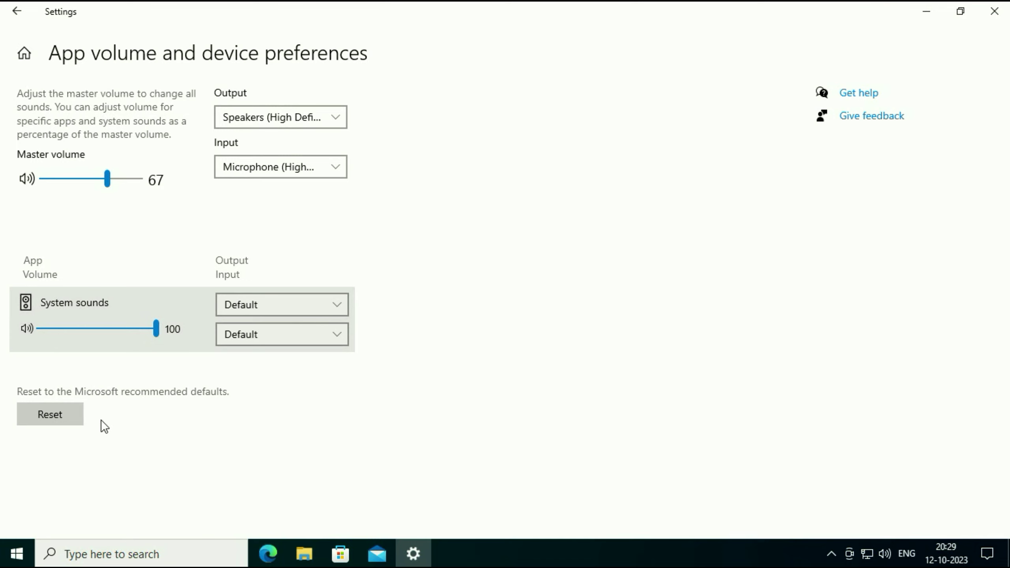
{"action": "left_click", "coordinate": [76, 422]}
{"action": "left_click", "coordinate": [58, 416]}
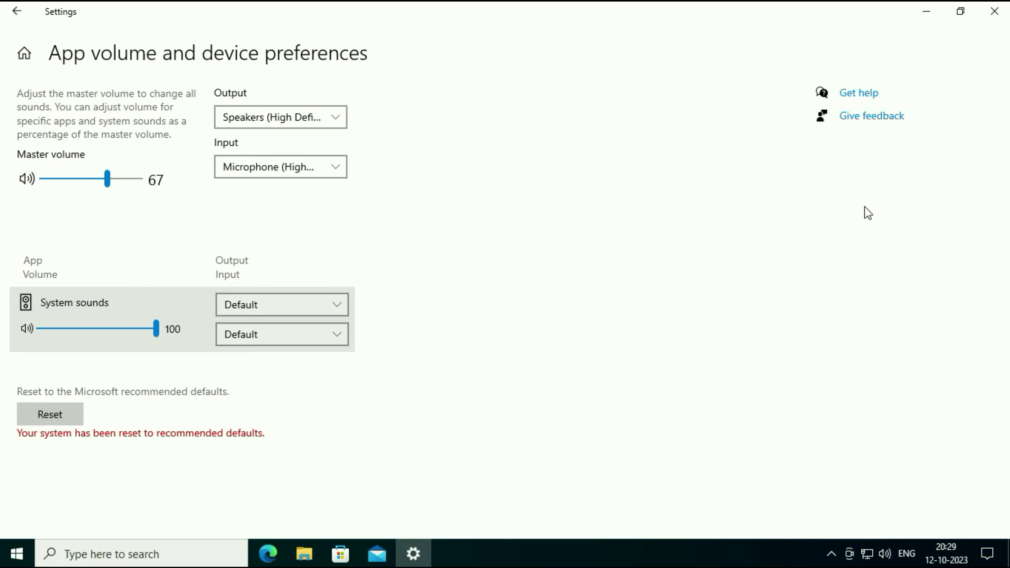
{"action": "left_click", "coordinate": [995, 11]}
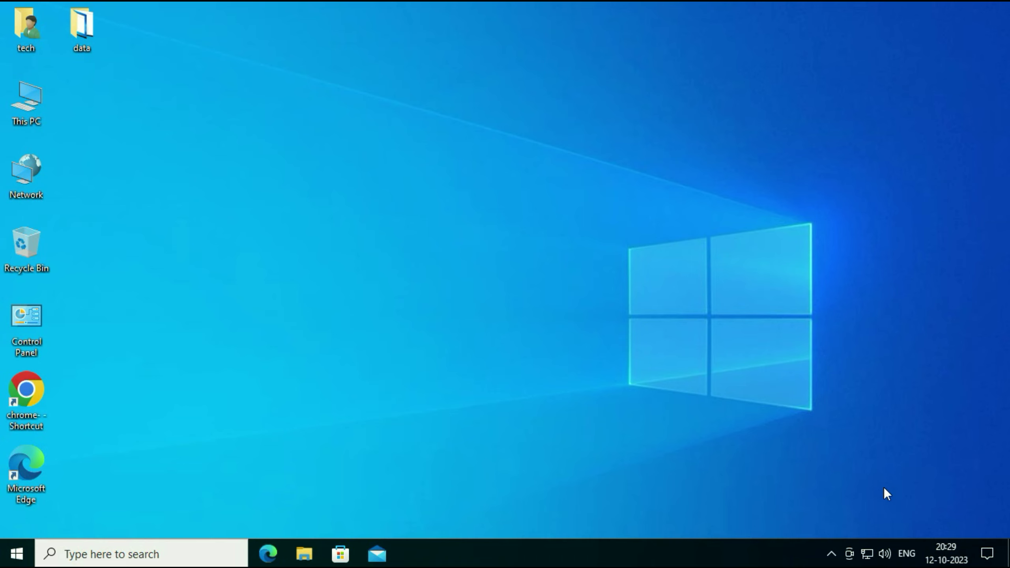
- Open the classic Sound dialog, centred on screen, showing the Playback devices list
{"action": "right_click", "coordinate": [889, 553]}
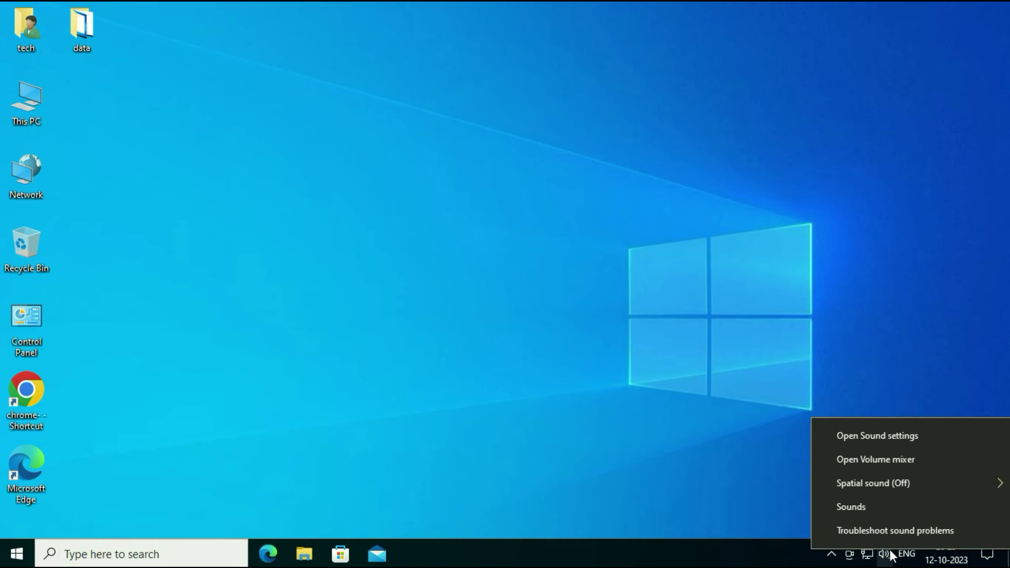
{"action": "left_click", "coordinate": [875, 507]}
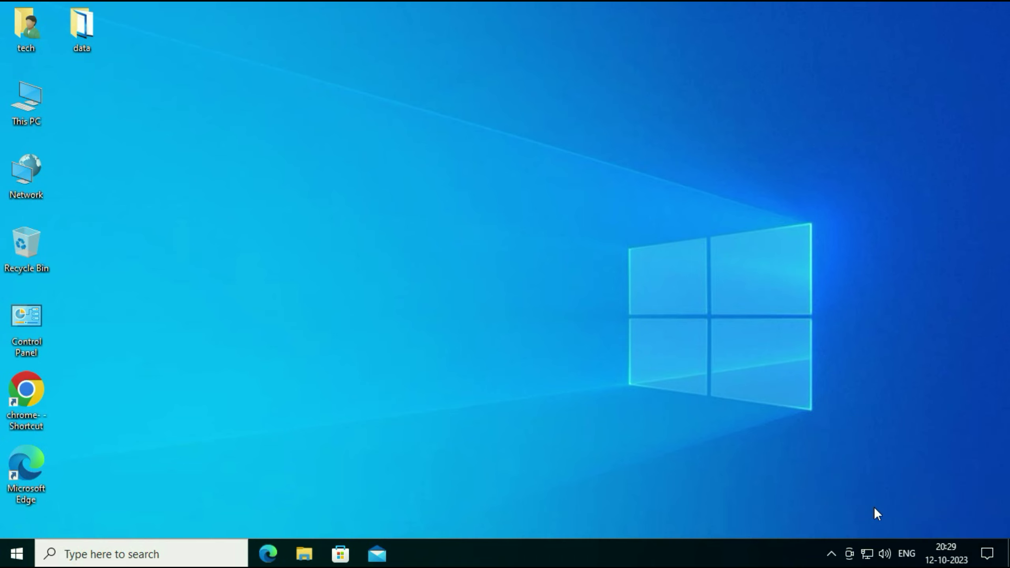
{"action": "left_click_drag", "start_coordinate": [190, 48], "coordinate": [499, 77]}
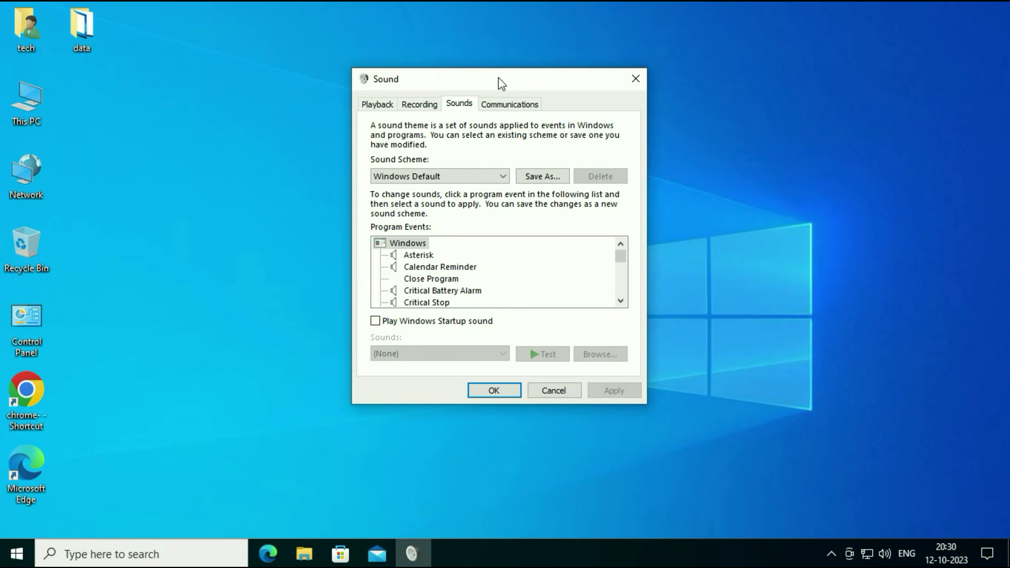
{"action": "left_click", "coordinate": [376, 104]}
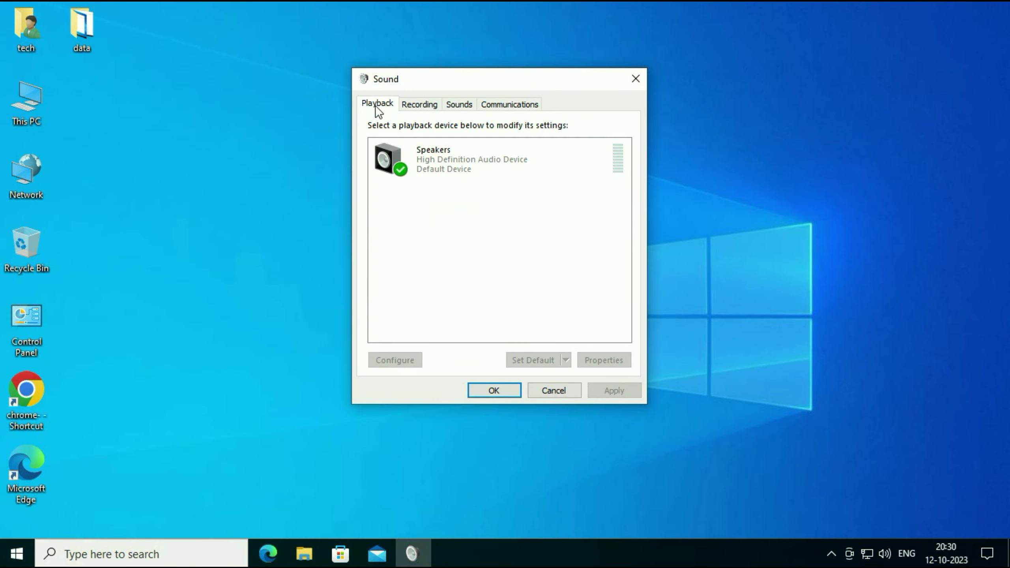
- Disable the Speakers playback device, then re-enable it as the Default Device
{"action": "left_click", "coordinate": [457, 169]}
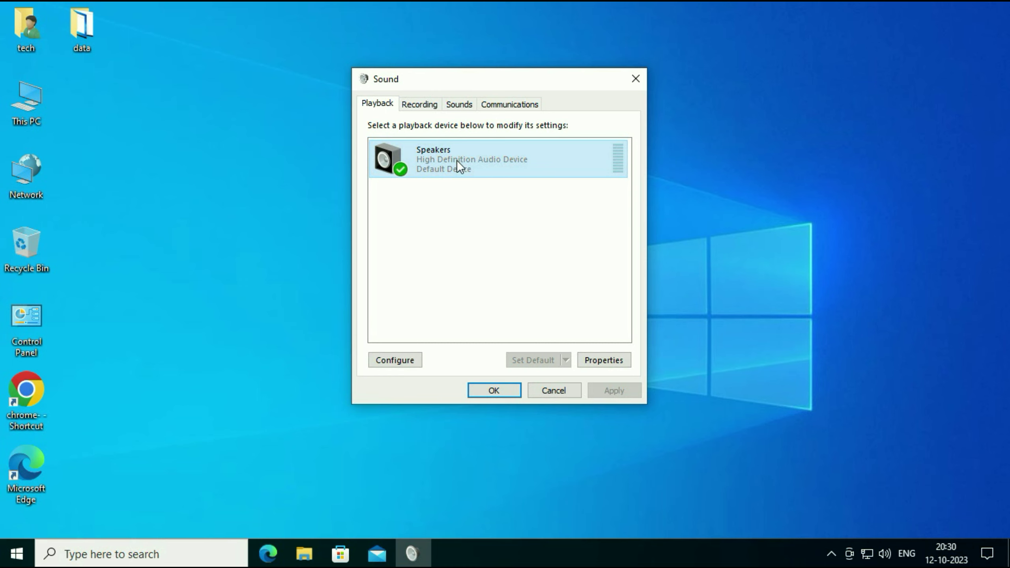
{"action": "right_click", "coordinate": [456, 159]}
{"action": "left_click", "coordinate": [485, 199]}
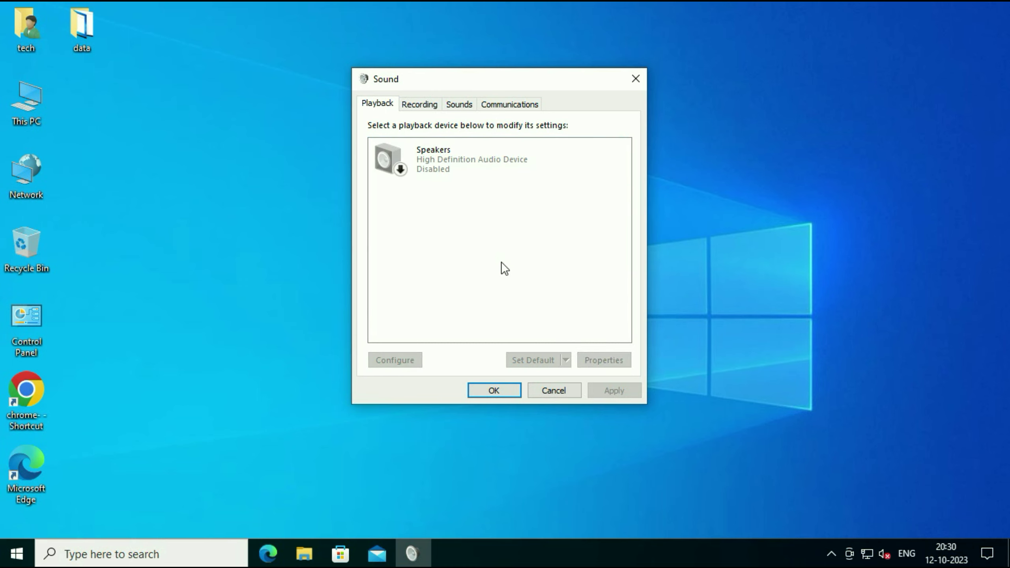
{"action": "right_click", "coordinate": [453, 154]}
{"action": "left_click", "coordinate": [482, 180]}
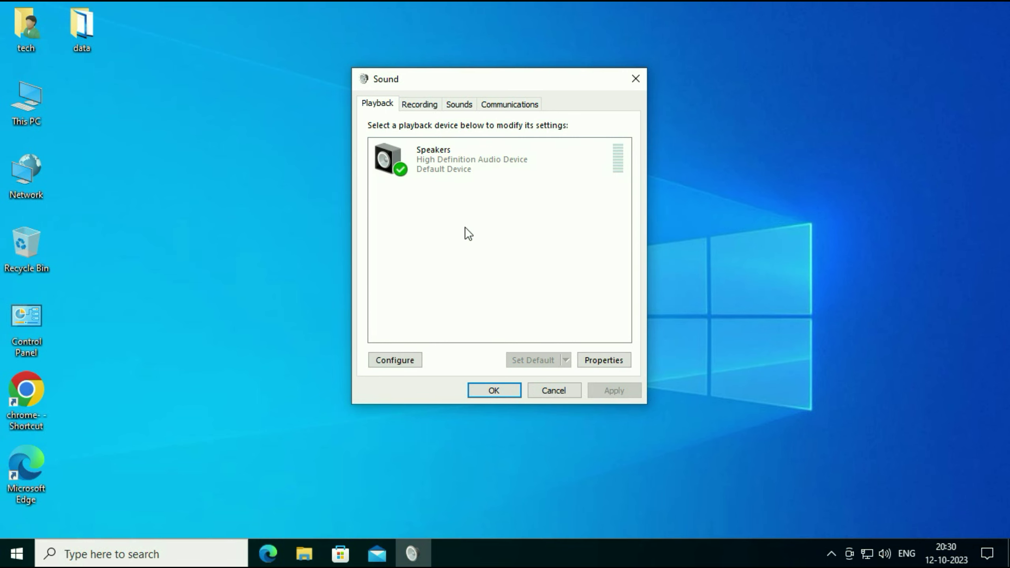
{"action": "left_click", "coordinate": [454, 163]}
{"action": "right_click", "coordinate": [447, 161]}
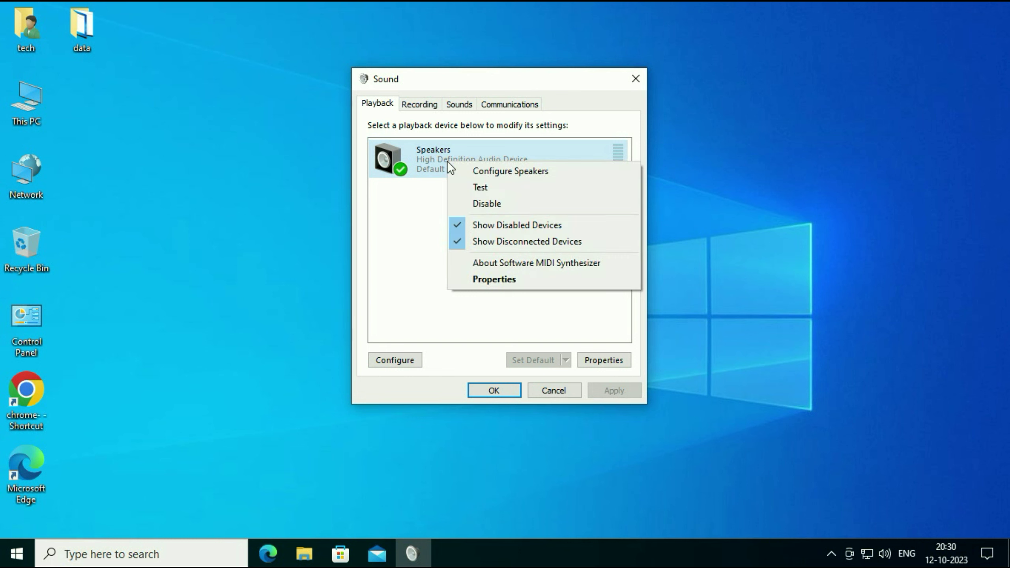
- Open Speakers Properties and mute then unmute the speakers on the Levels tab
{"action": "left_click", "coordinate": [522, 284]}
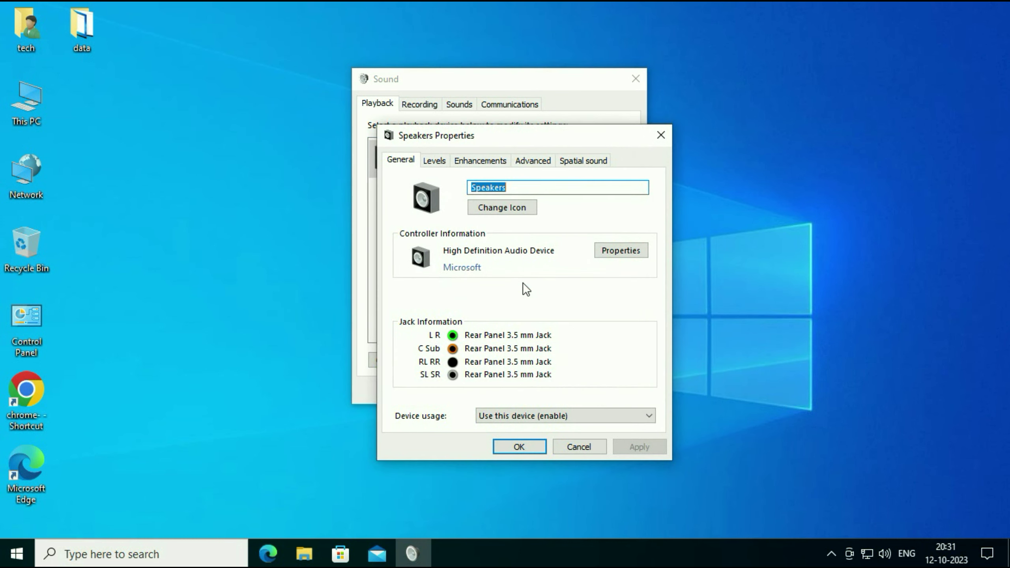
{"action": "left_click_drag", "start_coordinate": [475, 116], "coordinate": [454, 83]}
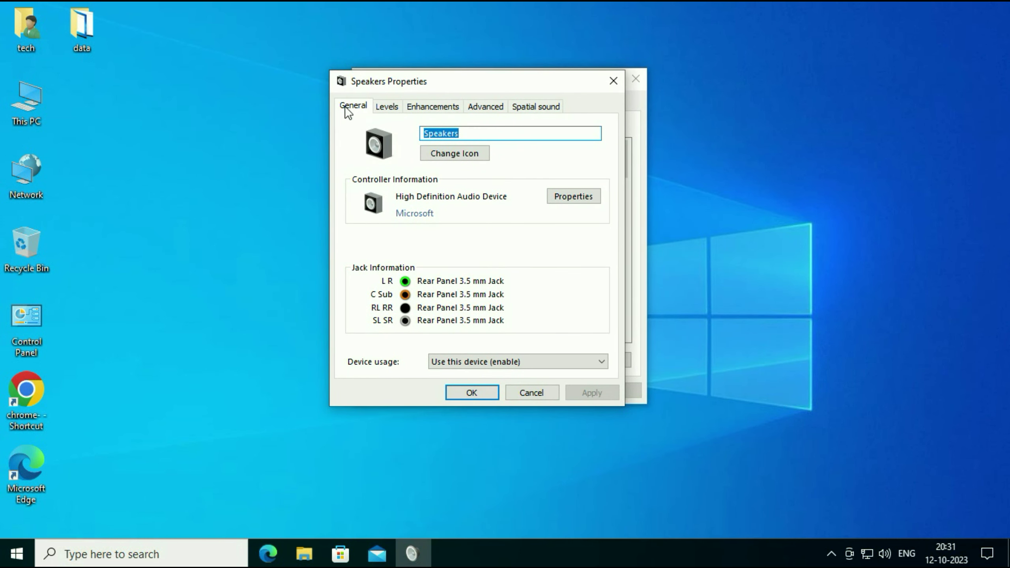
{"action": "left_click", "coordinate": [390, 108]}
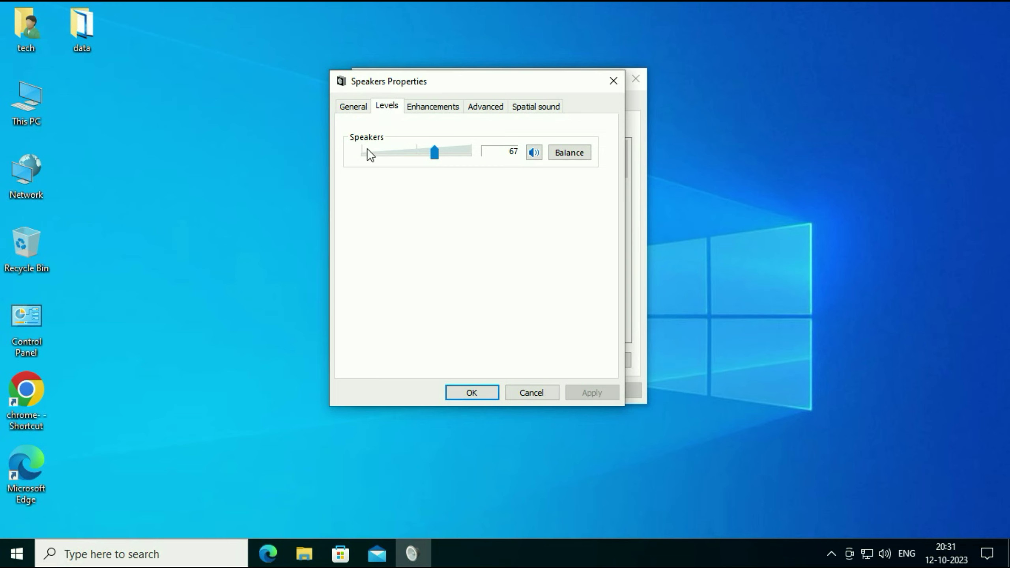
{"action": "left_click", "coordinate": [535, 153]}
{"action": "left_click", "coordinate": [535, 153]}
- Restore Enhancements, Advanced and Spatial sound defaults for Speakers, apply, and close both sound windows
{"action": "left_click", "coordinate": [444, 108]}
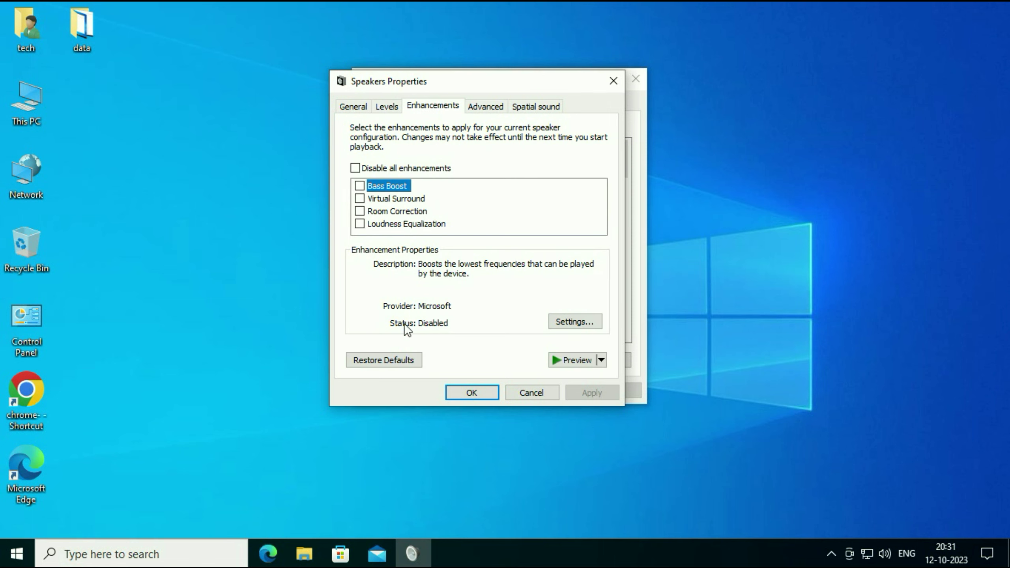
{"action": "left_click", "coordinate": [372, 361]}
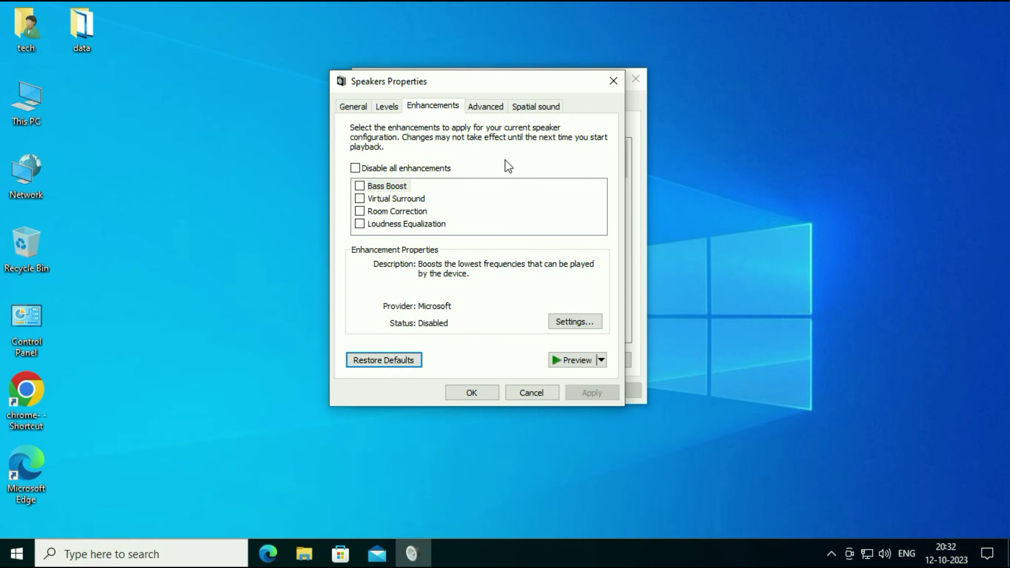
{"action": "left_click", "coordinate": [485, 105]}
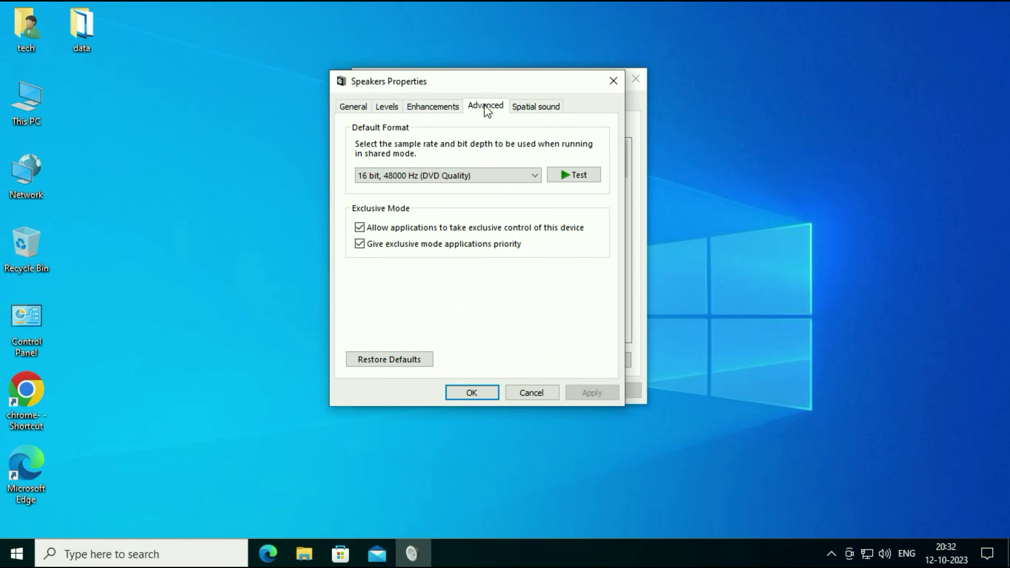
{"action": "left_click", "coordinate": [380, 362]}
{"action": "left_click", "coordinate": [531, 107]}
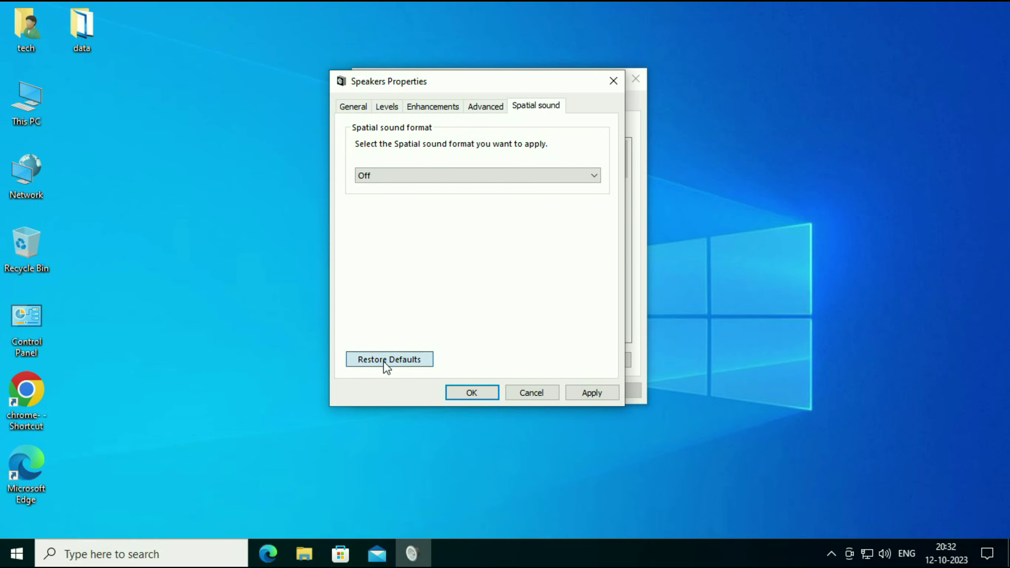
{"action": "left_click", "coordinate": [597, 393]}
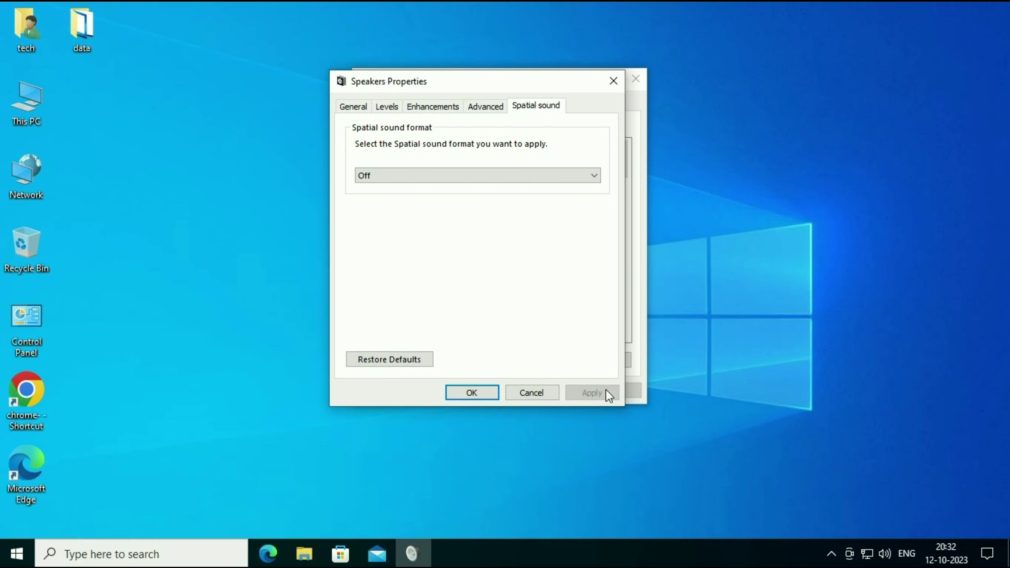
{"action": "left_click", "coordinate": [474, 395]}
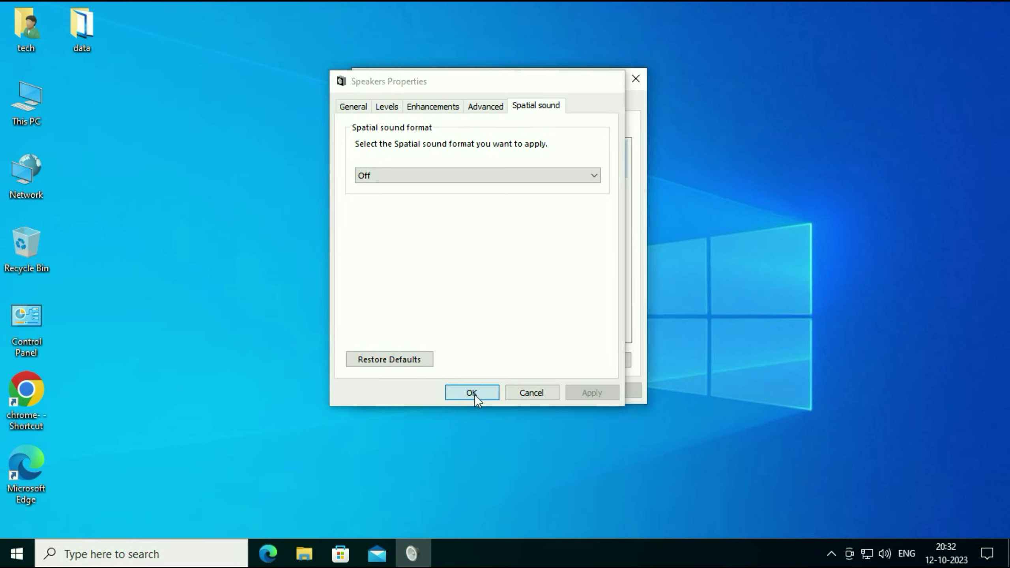
{"action": "left_click", "coordinate": [502, 392]}
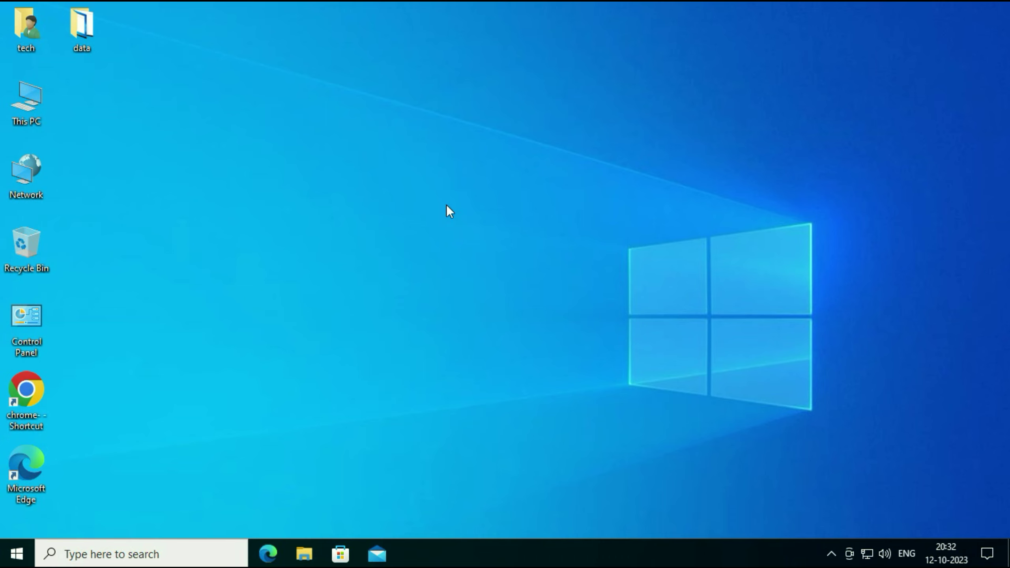
- Open Device Manager maximized and select High Definition Audio Device under Sound, video and game controllers
{"action": "right_click", "coordinate": [15, 555]}
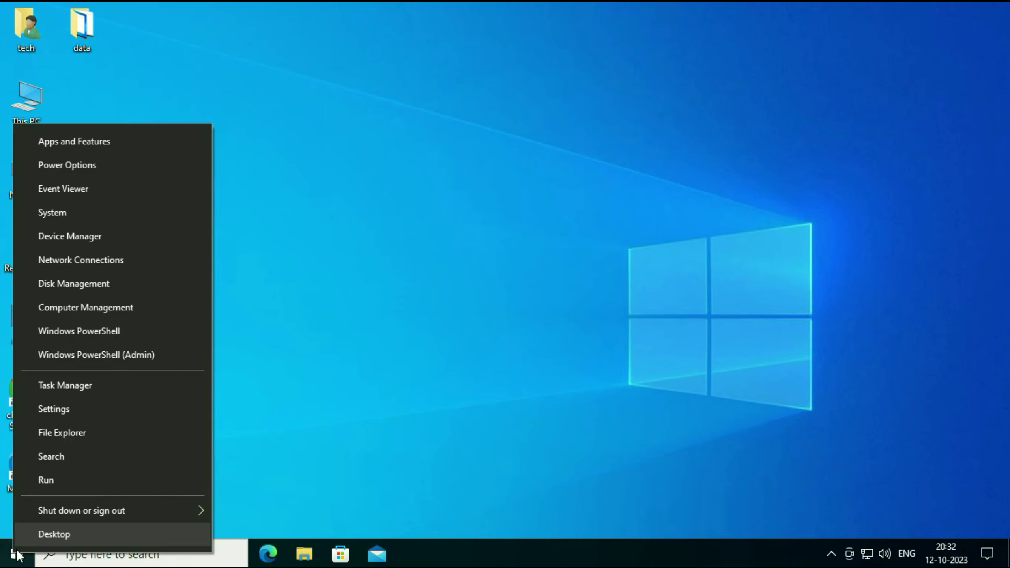
{"action": "left_click", "coordinate": [110, 240]}
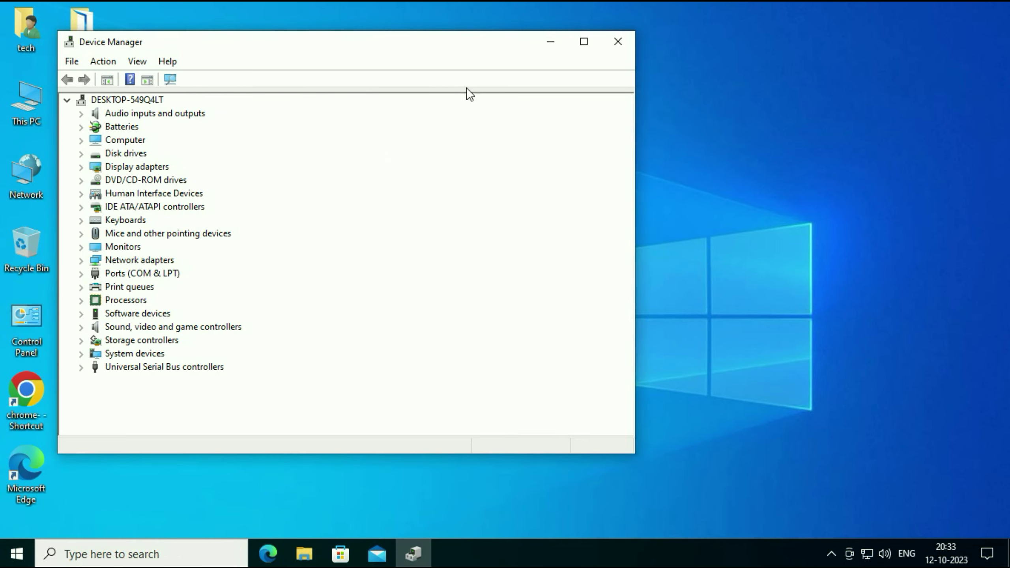
{"action": "left_click", "coordinate": [696, 51]}
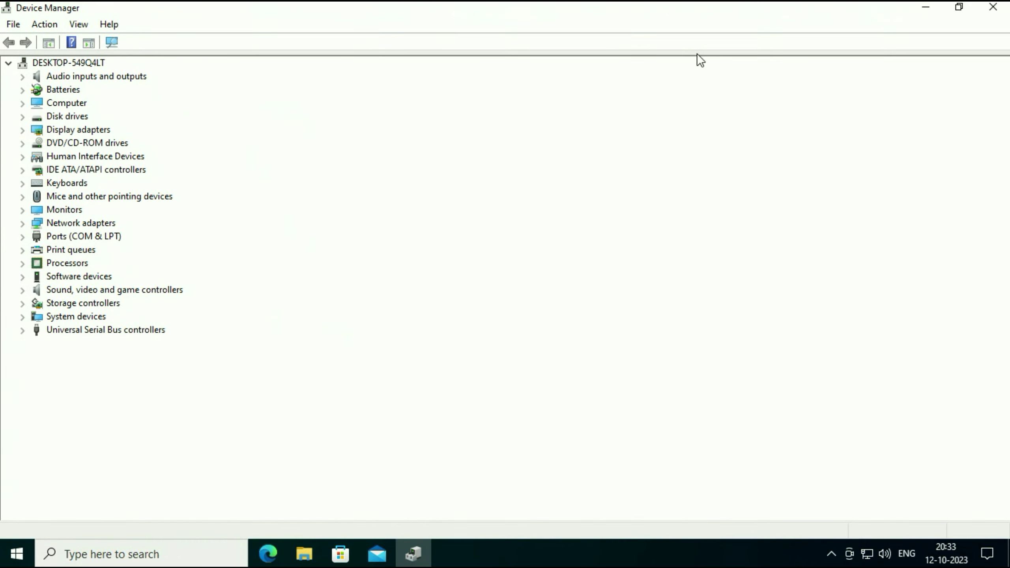
{"action": "left_click", "coordinate": [57, 290]}
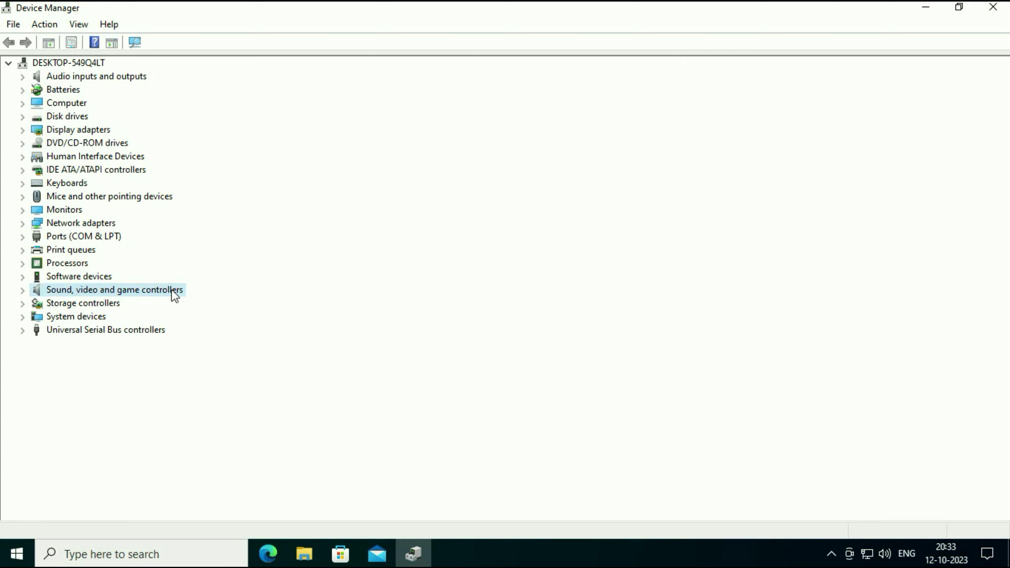
{"action": "left_click", "coordinate": [22, 291]}
{"action": "left_click", "coordinate": [145, 305]}
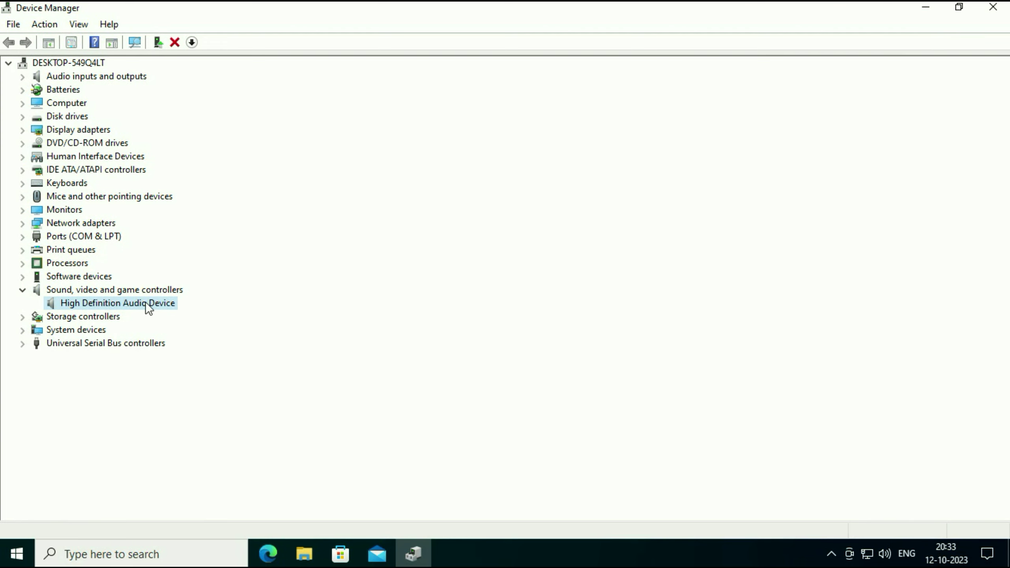
- Search automatically for a High Definition Audio Device driver update; the best driver is already installed
{"action": "right_click", "coordinate": [142, 302]}
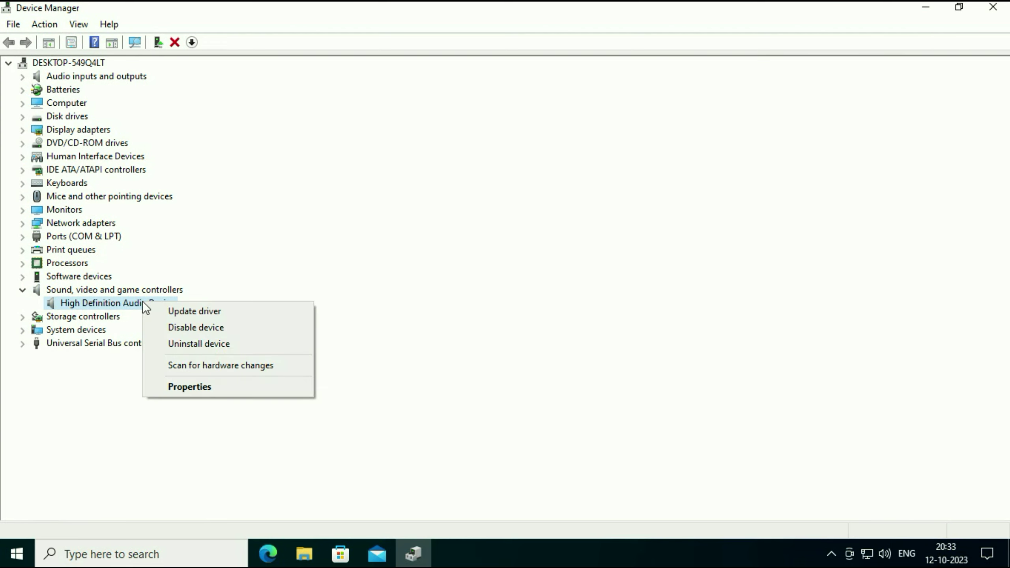
{"action": "left_click", "coordinate": [202, 310]}
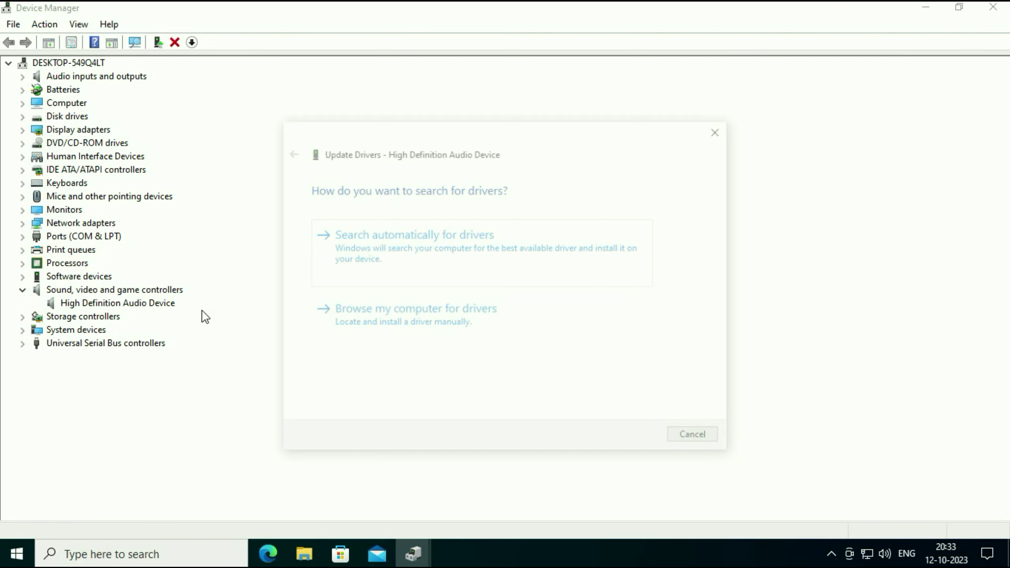
{"action": "left_click", "coordinate": [385, 256]}
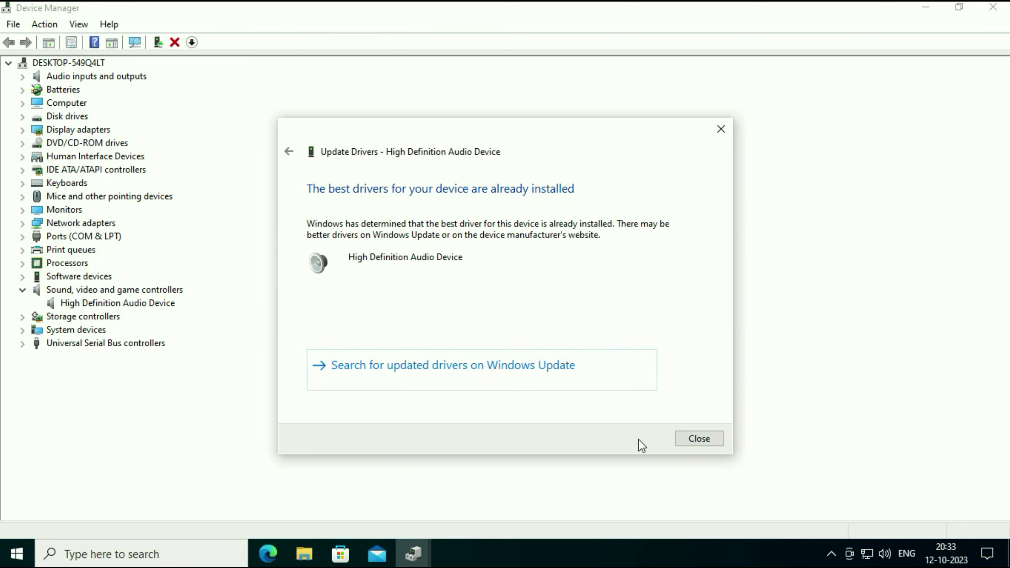
{"action": "left_click", "coordinate": [699, 438]}
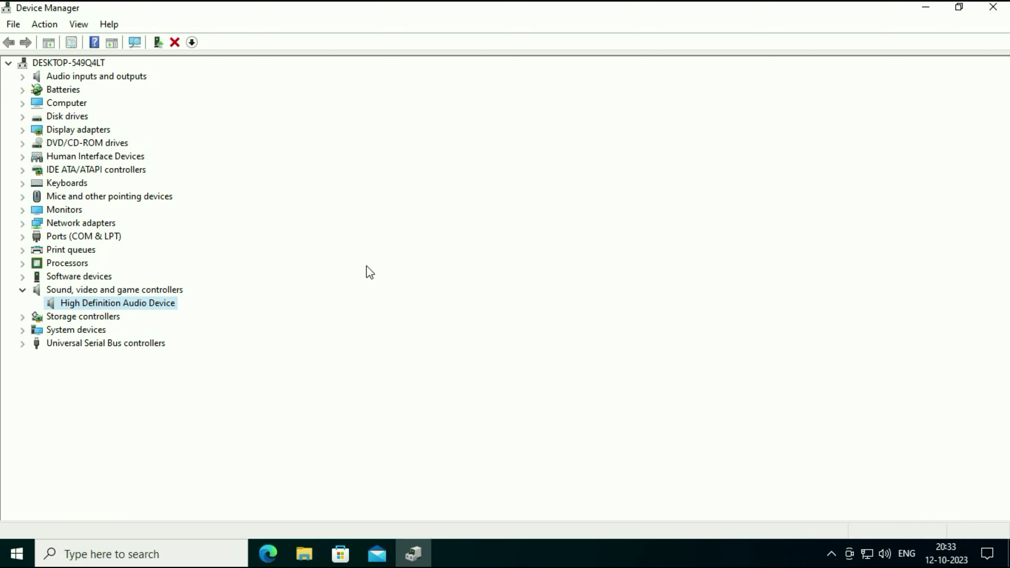
- Uninstall the High Definition Audio Device with Uninstall device, then close Device Manager
{"action": "right_click", "coordinate": [141, 303]}
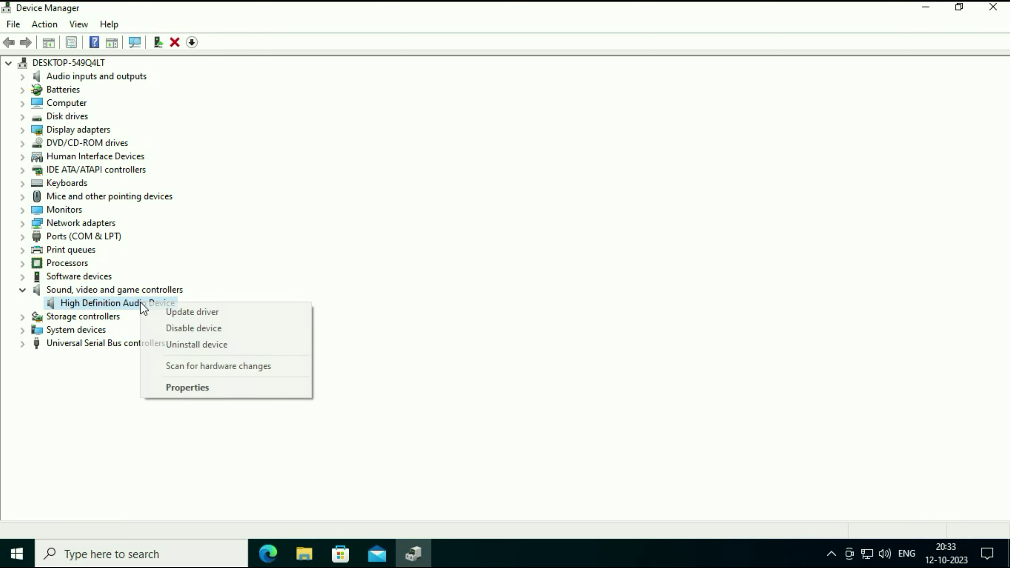
{"action": "left_click", "coordinate": [218, 346]}
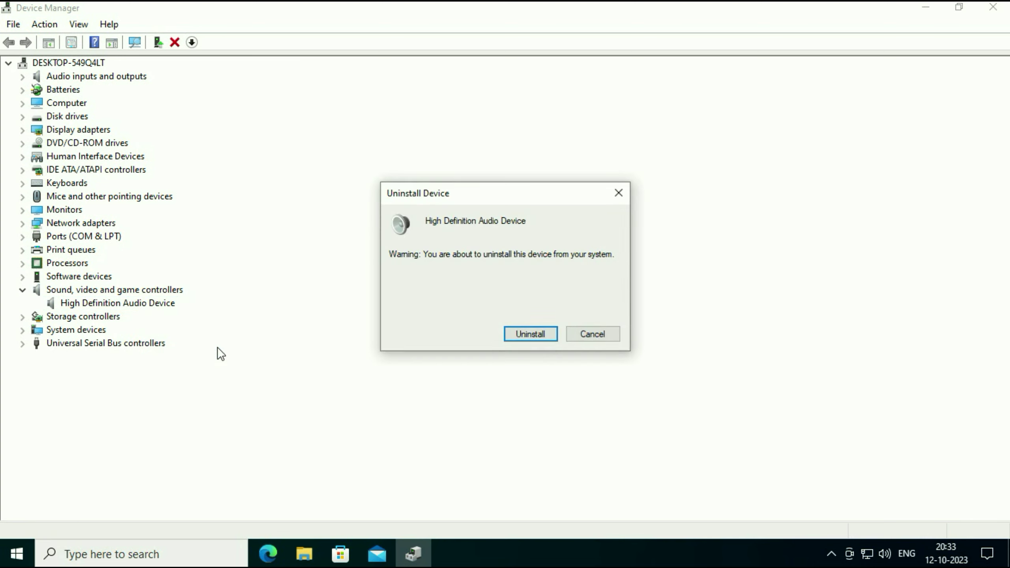
{"action": "left_click", "coordinate": [540, 334]}
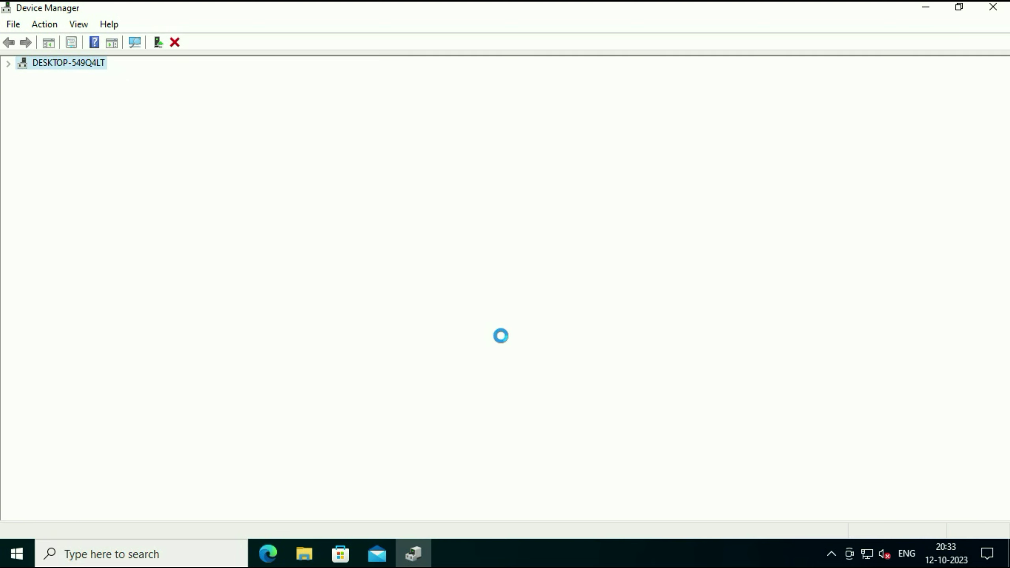
{"action": "left_click", "coordinate": [1004, 8]}
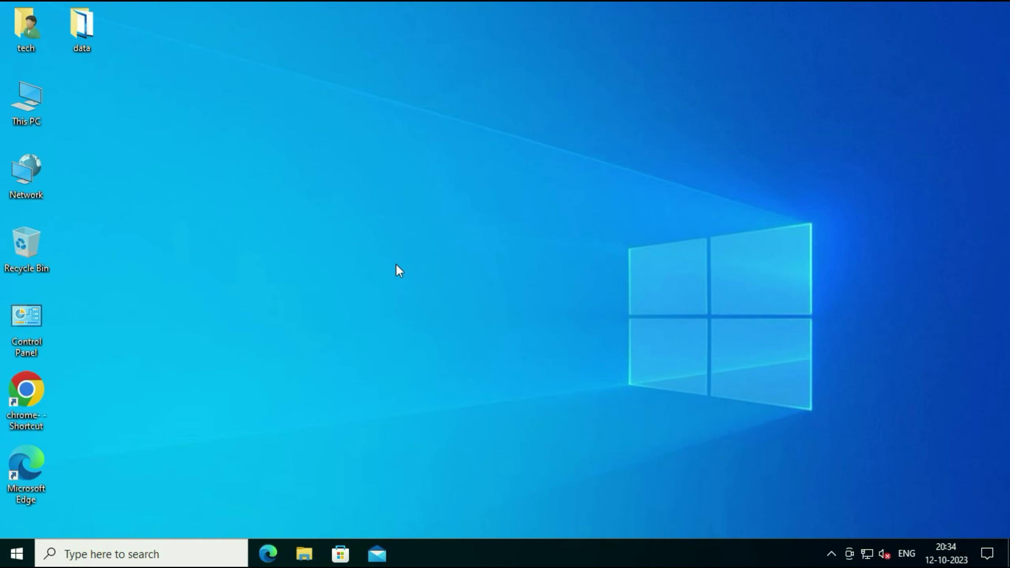